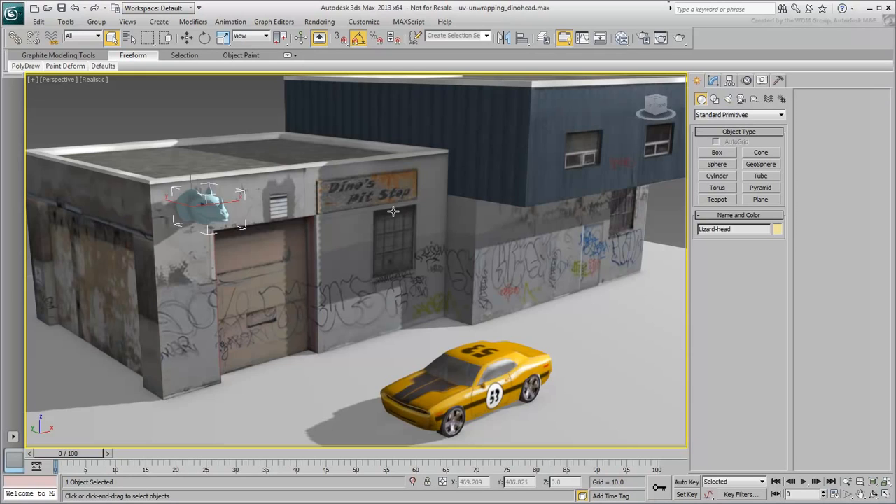
# Step: Isolate the lizard head from the rest of the scene and display it with edged faces
pyautogui.rightClick(340, 212)
pyautogui.click(371, 125)
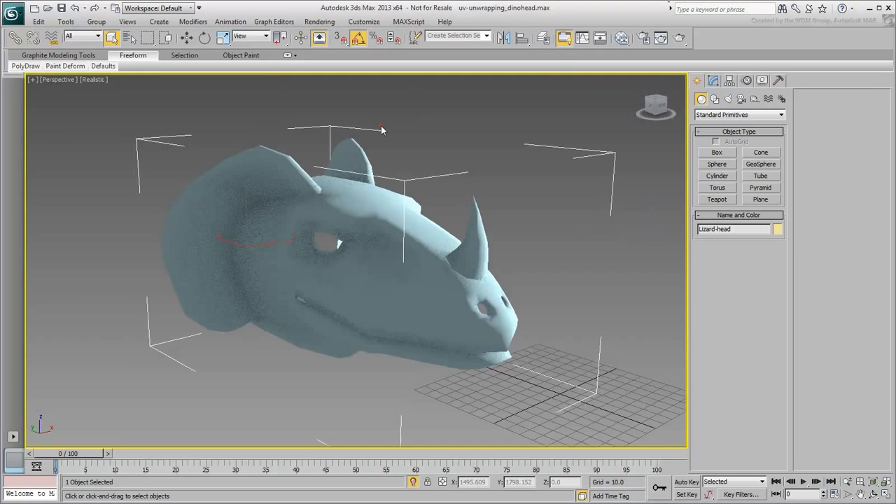
pyautogui.press('F4')
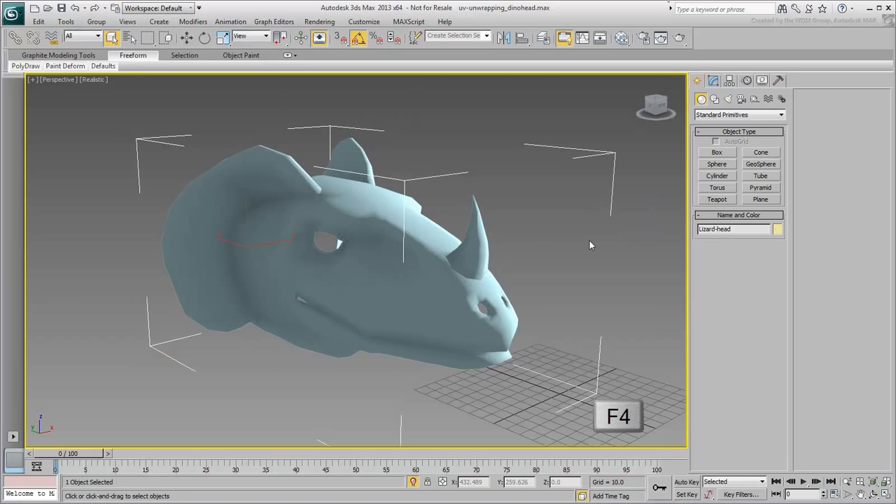
pyautogui.moveTo(405, 315)
pyautogui.keyDown('alt'); pyautogui.mouseDown(button='middle')
pyautogui.moveTo(306, 310)
pyautogui.moveTo(258, 296)
pyautogui.moveTo(341, 240)
pyautogui.moveTo(396, 308)
pyautogui.mouseUp(button='middle'); pyautogui.keyUp('alt')
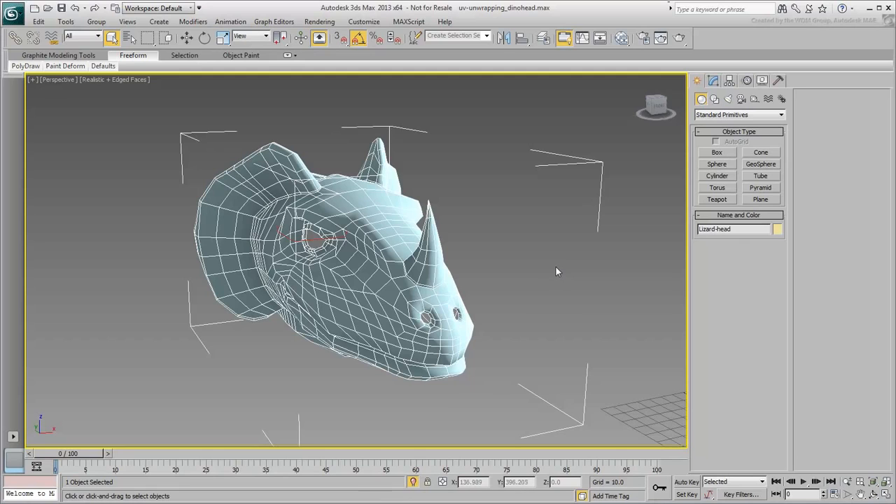
# Step: Connect a Checker map to the Diffuse Color of the Dino Head material and open the map's parameters
pyautogui.click(621, 39)
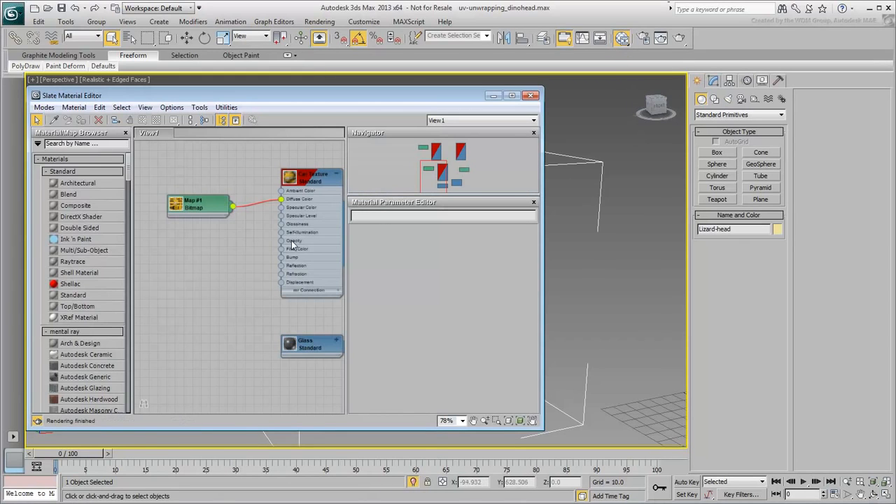
pyautogui.moveTo(302, 227); pyautogui.dragTo(288, 309, button='middle')
pyautogui.doubleClick(307, 216)
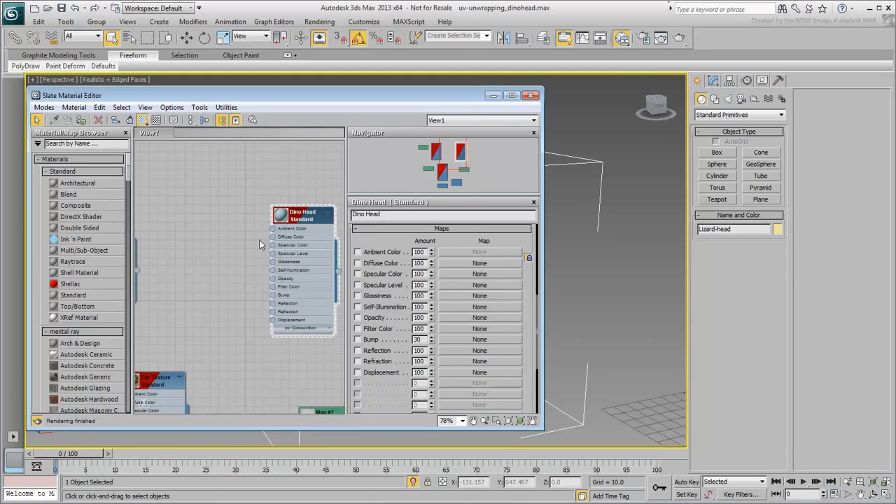
pyautogui.moveTo(272, 237); pyautogui.dragTo(224, 212)
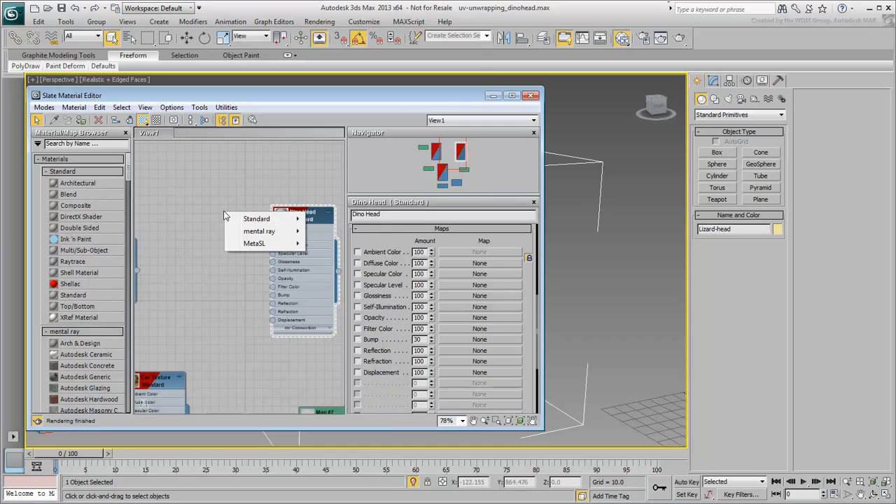
pyautogui.moveTo(242, 217)
pyautogui.click(327, 161)
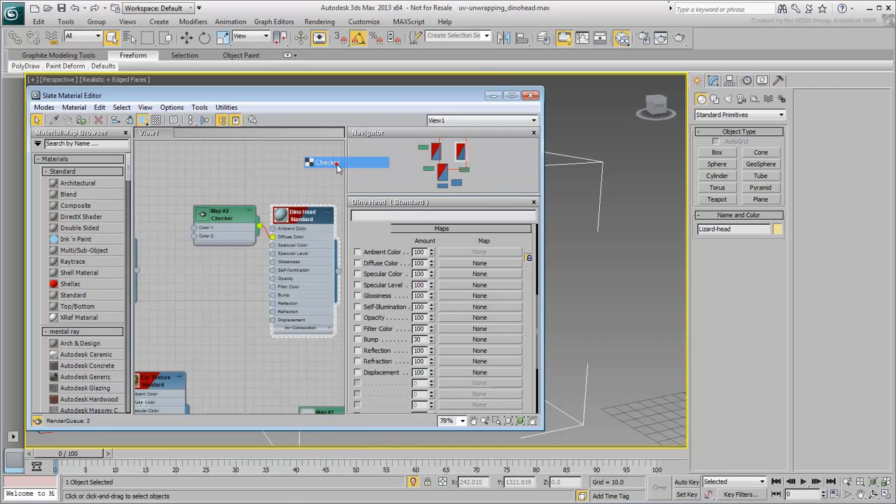
pyautogui.moveTo(218, 222); pyautogui.dragTo(210, 202)
pyautogui.doubleClick(210, 200)
pyautogui.moveTo(431, 315); pyautogui.dragTo(432, 312)
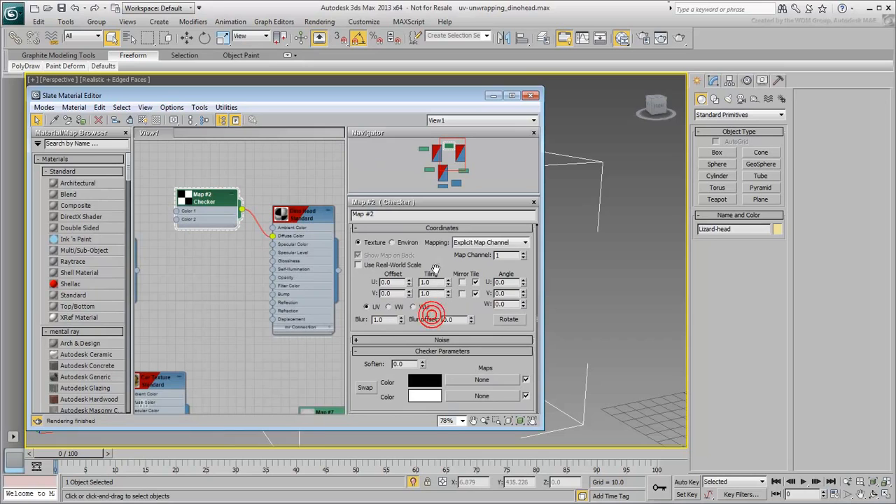
# Step: Set the checker map's first colour to dark grey and its second colour to light peach
pyautogui.click(428, 385)
pyautogui.click(225, 173)
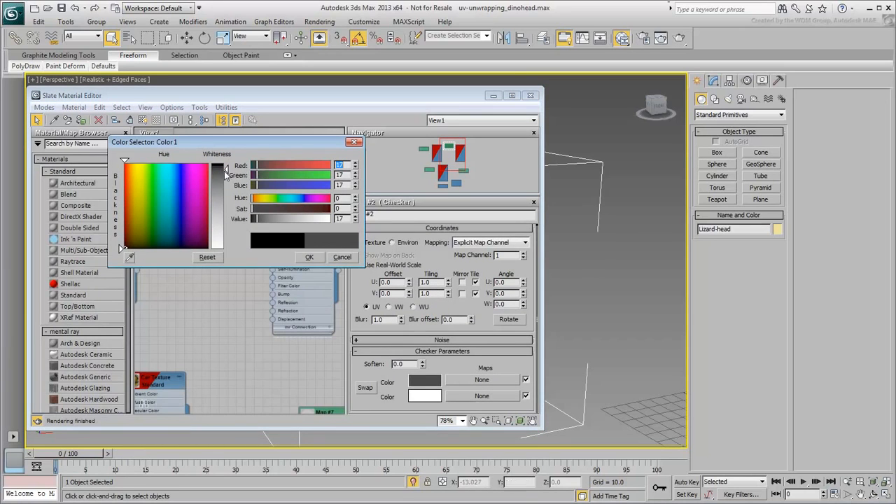
pyautogui.click(420, 393)
pyautogui.click(130, 192)
pyautogui.click(223, 202)
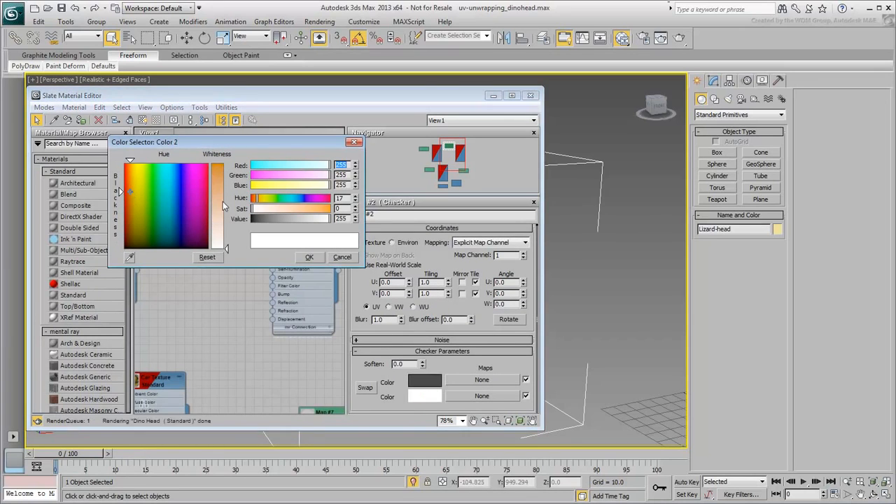
pyautogui.click(309, 257)
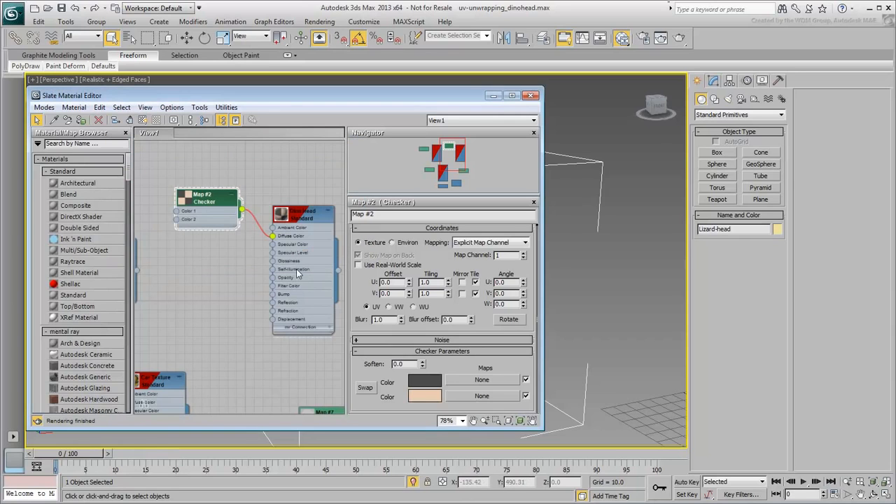
# Step: Uncover the head in the viewport and add an Unwrap UVW modifier to it
pyautogui.moveTo(437, 95); pyautogui.dragTo(301, 102)
pyautogui.keyDown('alt'); pyautogui.moveTo(572, 327); pyautogui.dragTo(589, 260, button='middle'); pyautogui.keyUp('alt')
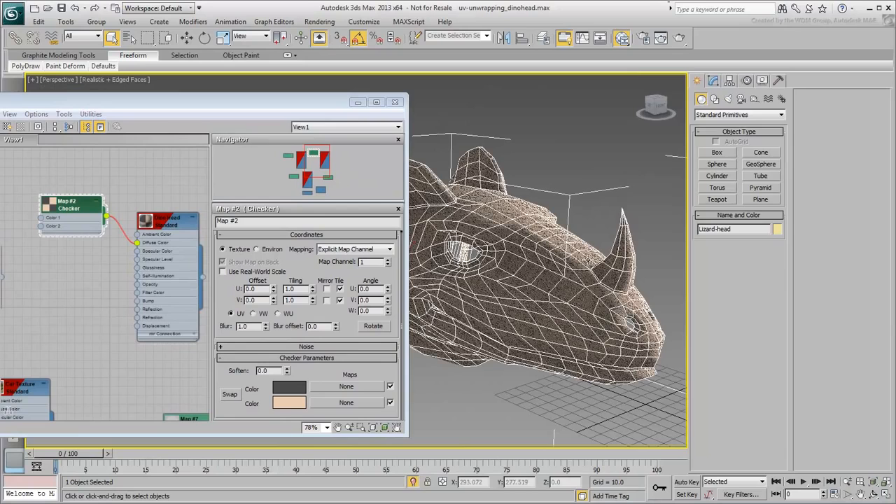
pyautogui.click(714, 81)
pyautogui.click(782, 115)
pyautogui.moveTo(782, 143); pyautogui.dragTo(782, 372)
pyautogui.click(719, 410)
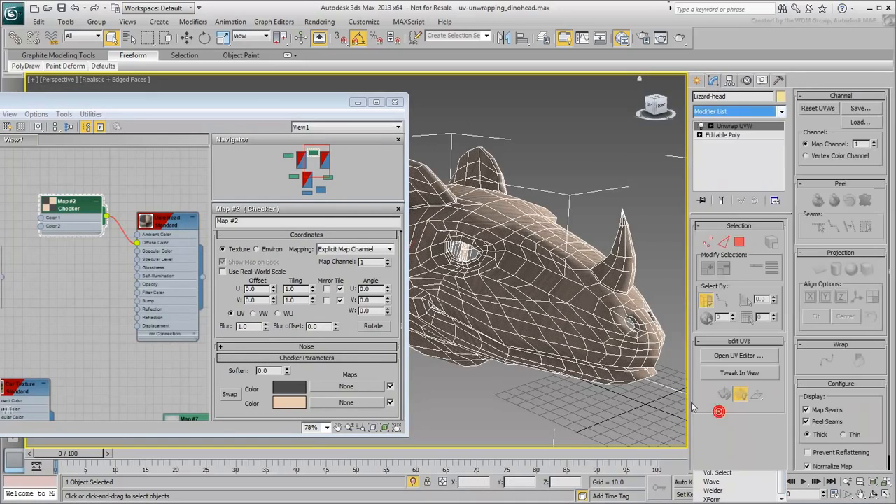
# Step: Set the checker map's U and V tiling to 10
pyautogui.moveTo(490, 329)
pyautogui.keyDown('alt'); pyautogui.mouseDown(button='middle')
pyautogui.moveTo(515, 327)
pyautogui.moveTo(476, 326)
pyautogui.mouseUp(button='middle'); pyautogui.keyUp('alt')
pyautogui.doubleClick(301, 289)
pyautogui.write('10')
pyautogui.press('Tab')
pyautogui.write('10')
pyautogui.press('Return')
# Step: Set the checker map's U and V tiling to 20 and close the material editor
pyautogui.hotkey('shift', 'Tab')
pyautogui.write('20')
pyautogui.press('Tab')
pyautogui.write('20')
pyautogui.press('Return')
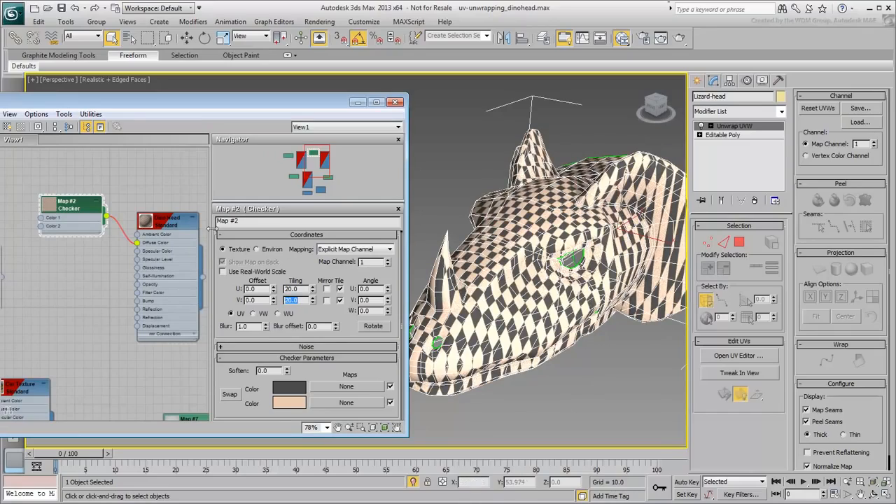
pyautogui.keyDown('alt'); pyautogui.moveTo(501, 185); pyautogui.dragTo(542, 251, button='middle'); pyautogui.keyUp('alt')
pyautogui.moveTo(310, 104); pyautogui.dragTo(474, 110)
pyautogui.click(555, 108)
# Step: Turn off the display of map seams on the lizard head
pyautogui.moveTo(518, 252)
pyautogui.keyDown('alt'); pyautogui.mouseDown(button='middle')
pyautogui.moveTo(319, 289)
pyautogui.moveTo(290, 277)
pyautogui.moveTo(218, 275)
pyautogui.moveTo(235, 281)
pyautogui.mouseUp(button='middle'); pyautogui.keyUp('alt')
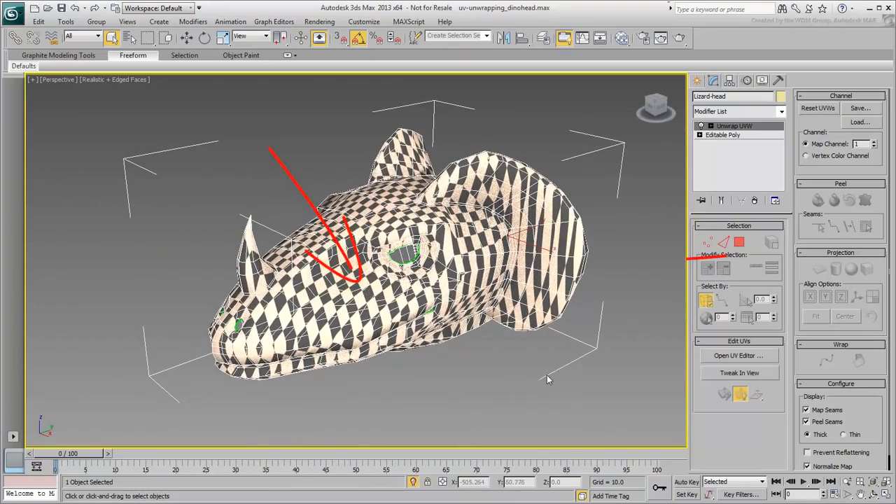
pyautogui.keyDown('alt'); pyautogui.moveTo(382, 318); pyautogui.dragTo(478, 312, button='middle'); pyautogui.keyUp('alt')
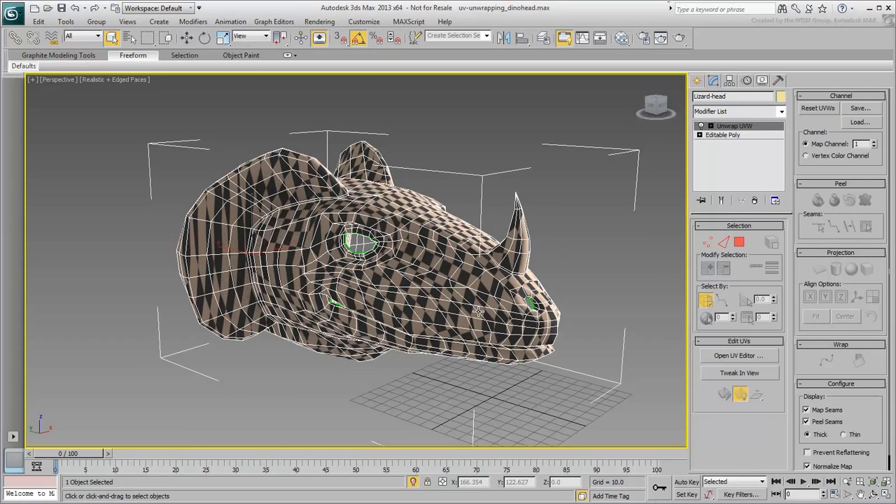
pyautogui.moveTo(413, 317); pyautogui.dragTo(426, 306, button='middle')
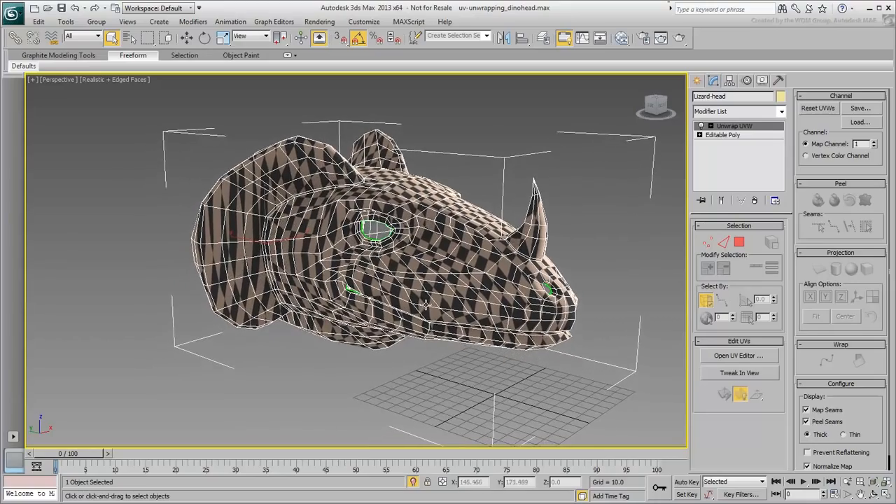
pyautogui.keyDown('alt'); pyautogui.moveTo(431, 363); pyautogui.dragTo(410, 294, button='middle'); pyautogui.keyUp('alt')
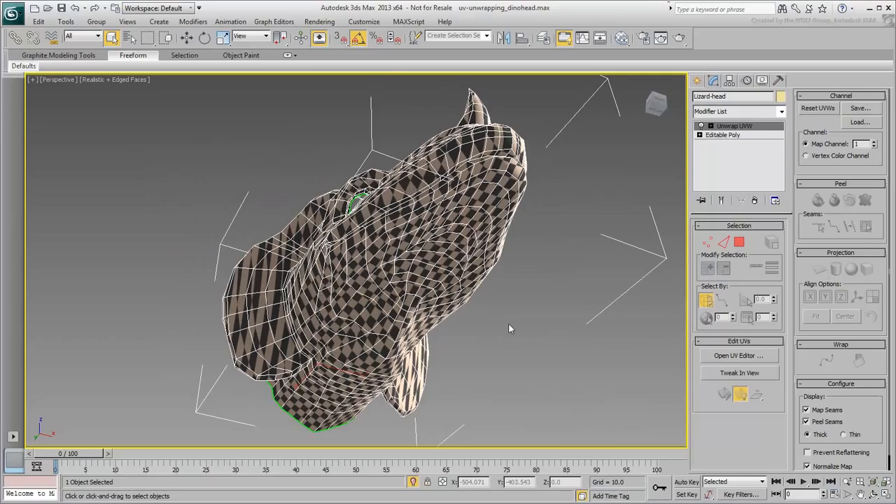
pyautogui.keyDown('alt'); pyautogui.moveTo(499, 304); pyautogui.dragTo(514, 372, button='middle'); pyautogui.keyUp('alt')
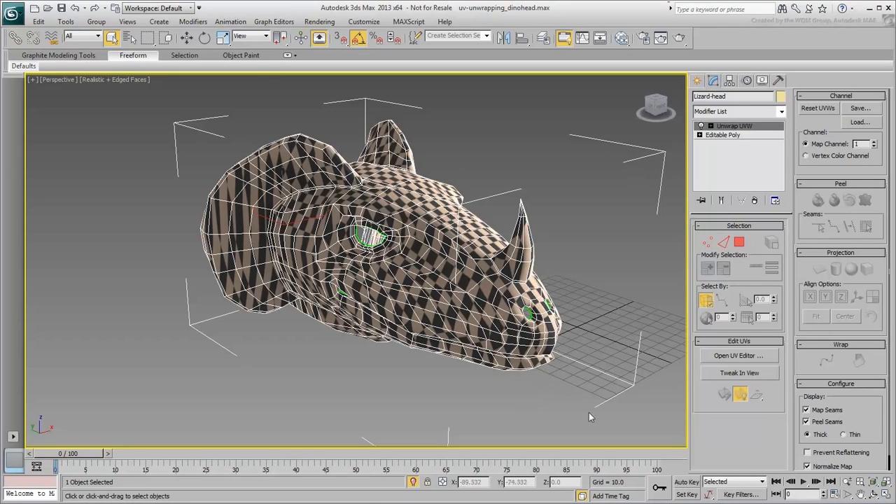
pyautogui.click(806, 410)
pyautogui.moveTo(434, 367); pyautogui.dragTo(442, 373, button='middle')
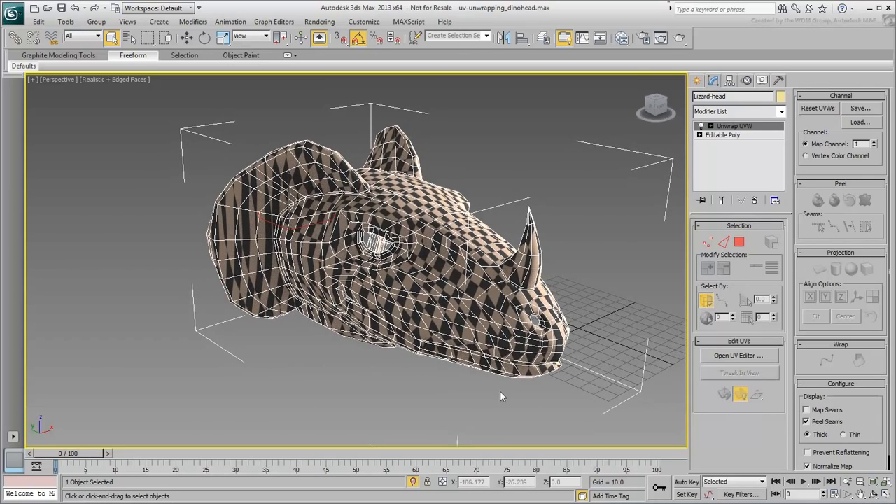
# Step: Select the closed edge loop around the neck, where it meets the frill, using point-to-point edge selection
pyautogui.press('3')
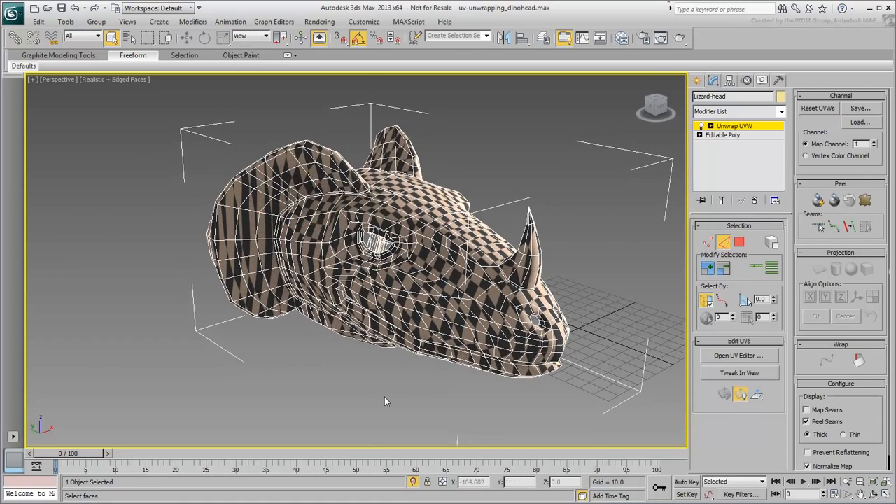
pyautogui.keyDown('alt'); pyautogui.moveTo(385, 364); pyautogui.dragTo(352, 322, button='middle'); pyautogui.keyUp('alt')
pyautogui.scroll(3, 405, 343)
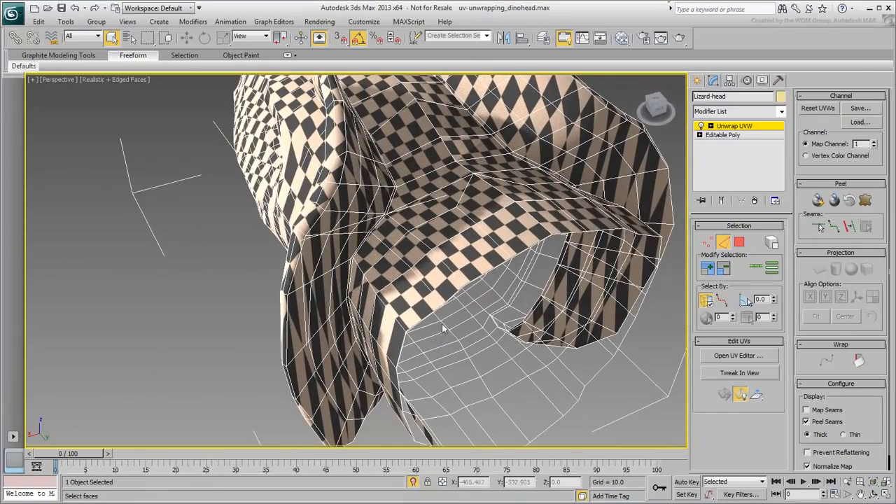
pyautogui.click(722, 301)
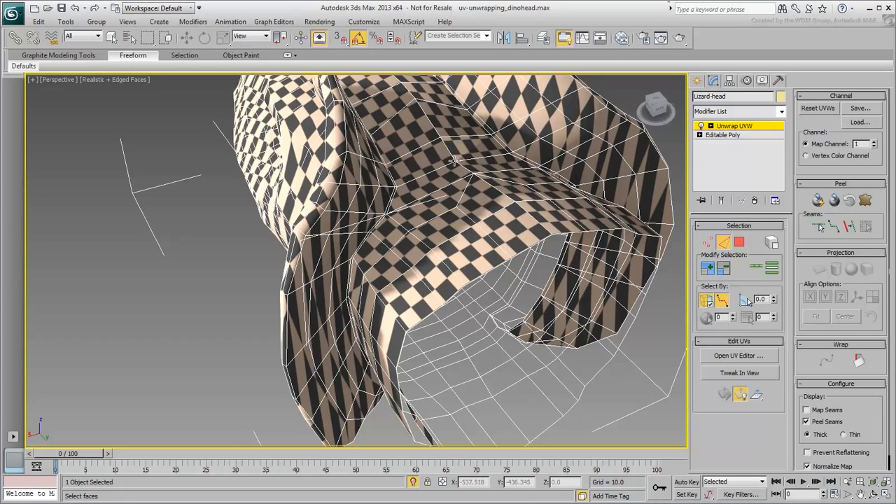
pyautogui.click(397, 187)
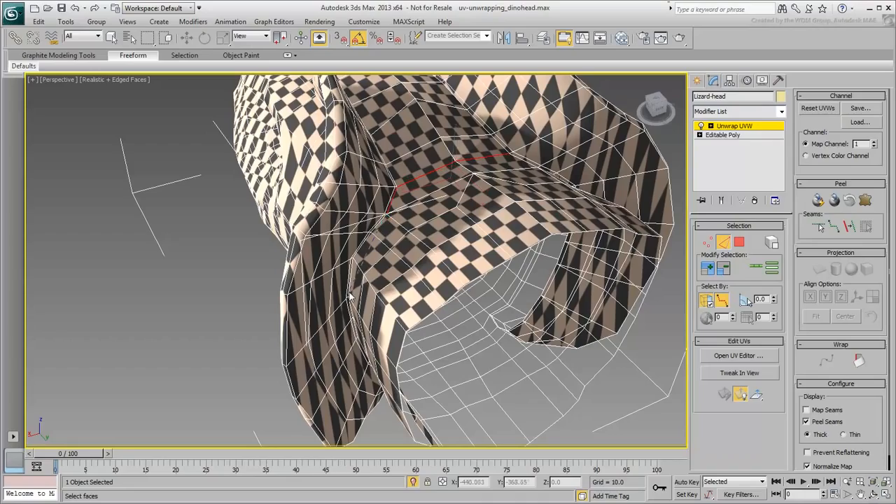
pyautogui.keyDown('alt'); pyautogui.moveTo(367, 324); pyautogui.dragTo(453, 233, button='middle'); pyautogui.keyUp('alt')
pyautogui.click(402, 359)
pyautogui.click(452, 292)
pyautogui.click(495, 220)
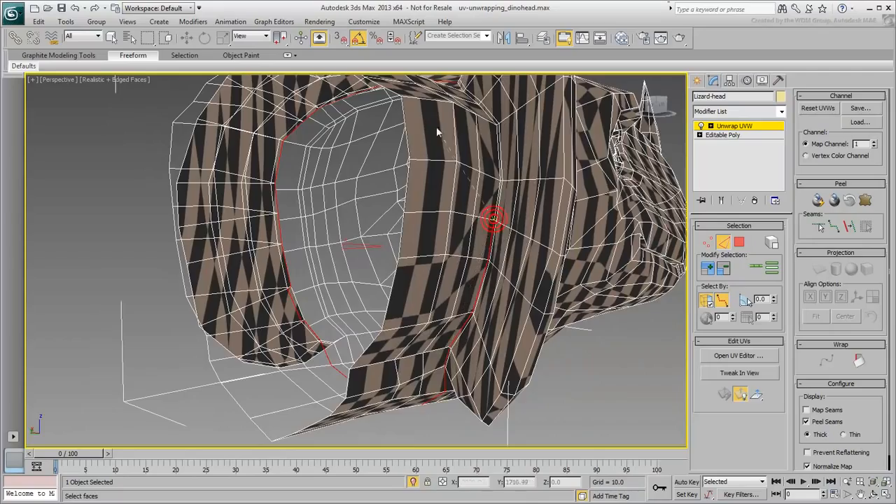
pyautogui.keyDown('alt'); pyautogui.moveTo(439, 131); pyautogui.dragTo(454, 214, button='middle'); pyautogui.keyUp('alt')
pyautogui.click(482, 180)
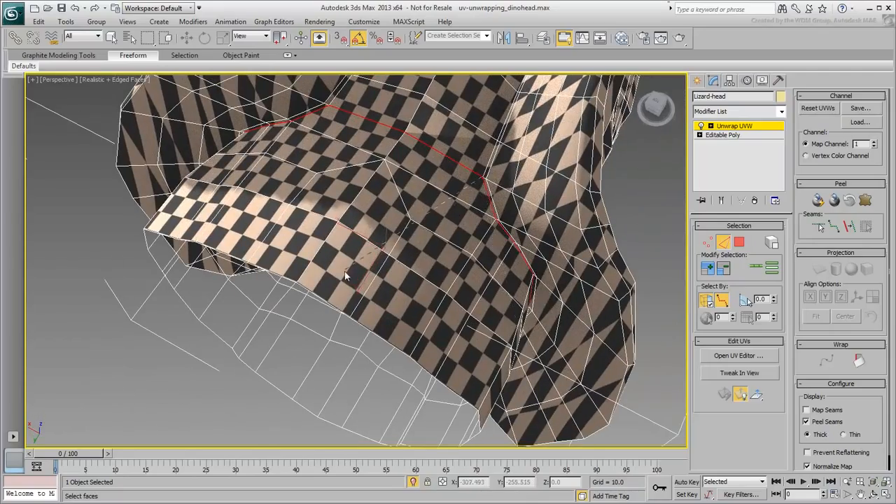
pyautogui.keyDown('alt'); pyautogui.moveTo(345, 271); pyautogui.dragTo(430, 242, button='middle'); pyautogui.keyUp('alt')
pyautogui.keyDown('alt'); pyautogui.moveTo(420, 200); pyautogui.dragTo(430, 227, button='middle'); pyautogui.keyUp('alt')
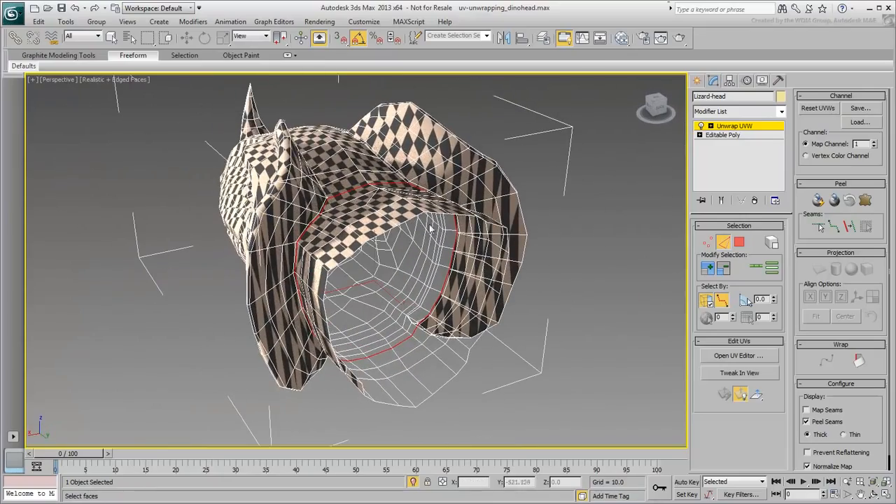
# Step: Convert the neck loop to a peel seam and add another seam along the underside of the neck
pyautogui.click(849, 227)
pyautogui.click(849, 227)
pyautogui.keyDown('alt'); pyautogui.moveTo(410, 310); pyautogui.dragTo(405, 287, button='middle'); pyautogui.keyUp('alt')
pyautogui.keyDown('alt'); pyautogui.moveTo(476, 320); pyautogui.dragTo(420, 280, button='middle'); pyautogui.keyUp('alt')
pyautogui.keyDown('alt'); pyautogui.moveTo(466, 321); pyautogui.dragTo(378, 354, button='middle'); pyautogui.keyUp('alt')
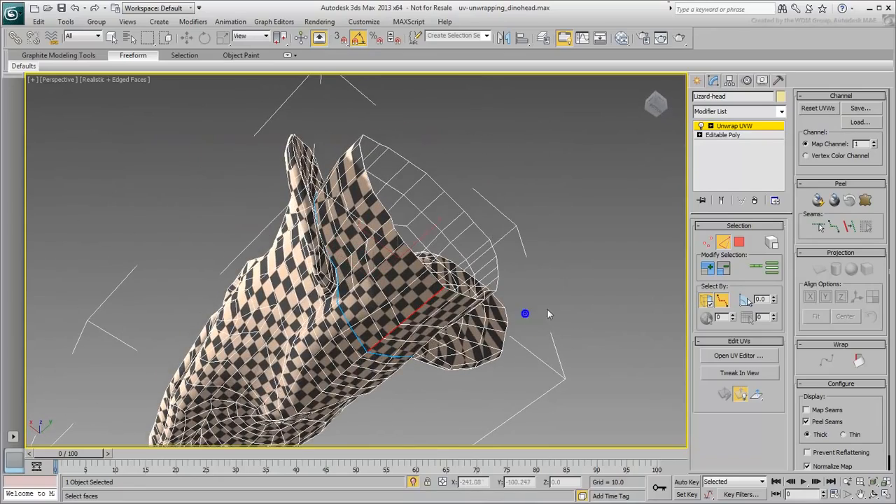
pyautogui.keyDown('alt'); pyautogui.moveTo(530, 289); pyautogui.dragTo(584, 338, button='middle'); pyautogui.keyUp('alt')
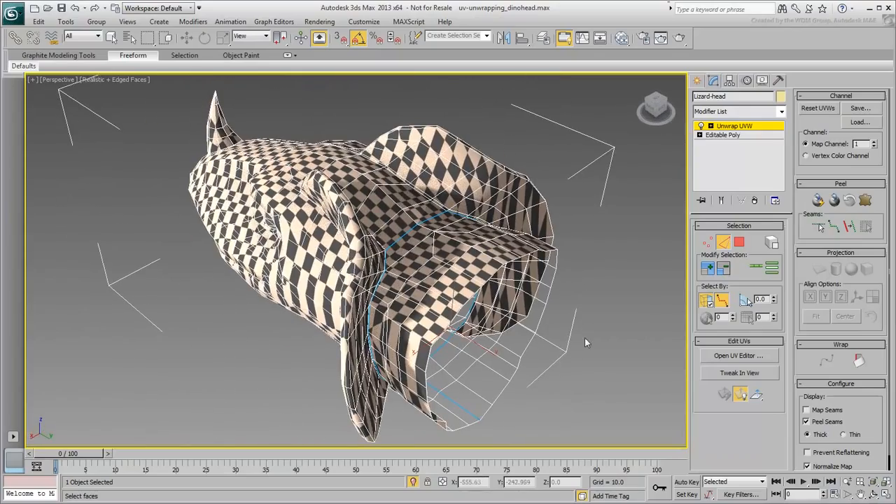
# Step: Select the edge path along the front base of the frill, behind the eye, with point-to-point edge selection
pyautogui.keyDown('alt'); pyautogui.moveTo(334, 244); pyautogui.dragTo(417, 259, button='middle'); pyautogui.keyUp('alt')
pyautogui.moveTo(367, 337); pyautogui.dragTo(361, 266, button='middle')
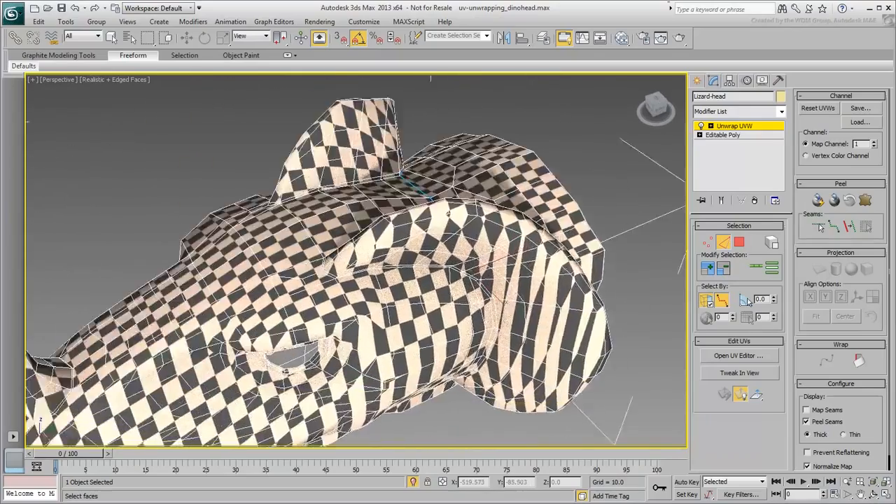
pyautogui.scroll(5, 289, 279)
pyautogui.click(186, 150)
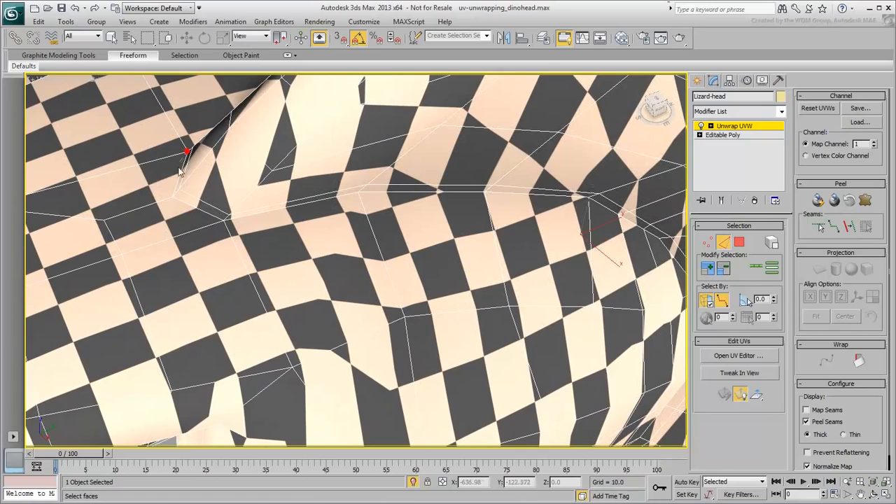
pyautogui.click(174, 198)
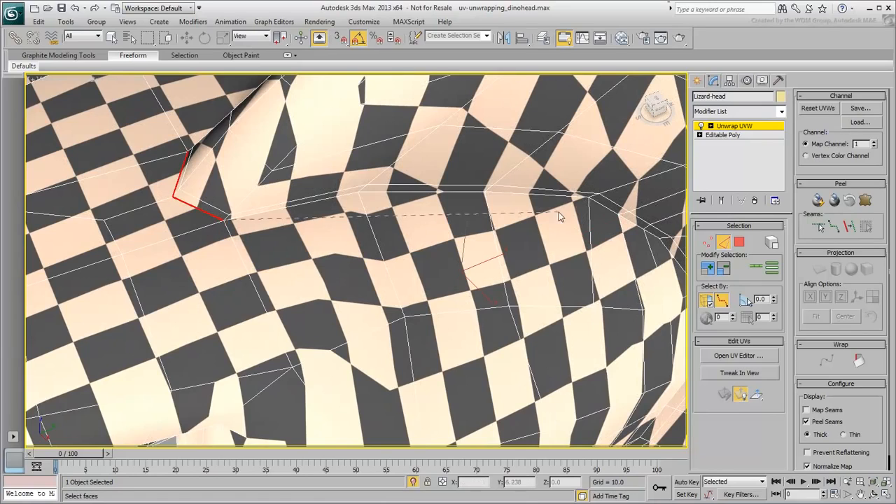
pyautogui.click(590, 198)
pyautogui.keyDown('alt'); pyautogui.moveTo(590, 198); pyautogui.dragTo(348, 214, button='middle'); pyautogui.keyUp('alt')
pyautogui.click(341, 208)
# Step: Extend the edge path under the frill toward the neck seam and remove the misrouted edges beside that seam from the selection
pyautogui.keyDown('alt'); pyautogui.moveTo(323, 384); pyautogui.dragTo(320, 290, button='middle'); pyautogui.keyUp('alt')
pyautogui.keyDown('alt'); pyautogui.moveTo(289, 315); pyautogui.dragTo(233, 346, button='middle'); pyautogui.keyUp('alt')
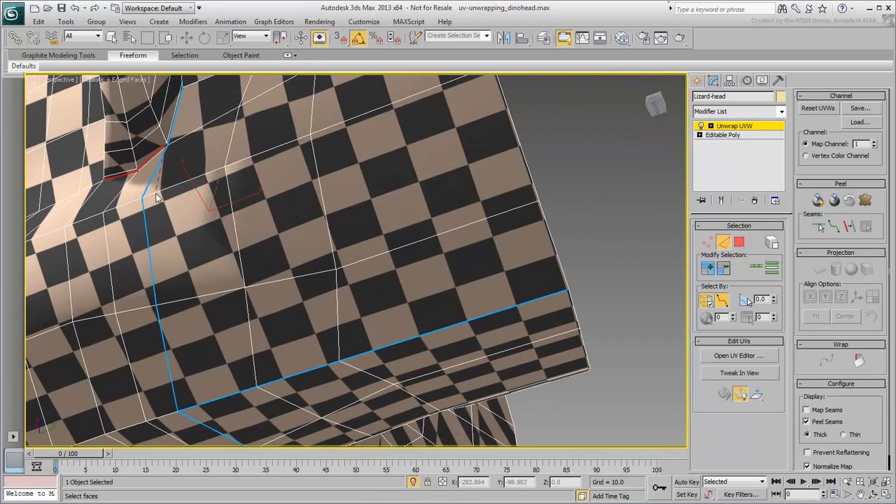
pyautogui.scroll(6, 138, 169)
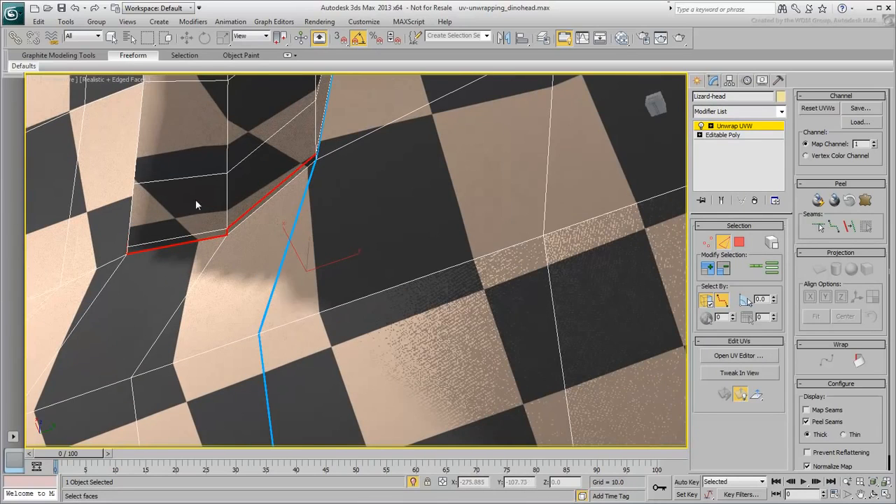
pyautogui.rightClick(336, 143)
pyautogui.keyDown('alt'); pyautogui.moveTo(342, 133); pyautogui.dragTo(204, 235); pyautogui.keyUp('alt')
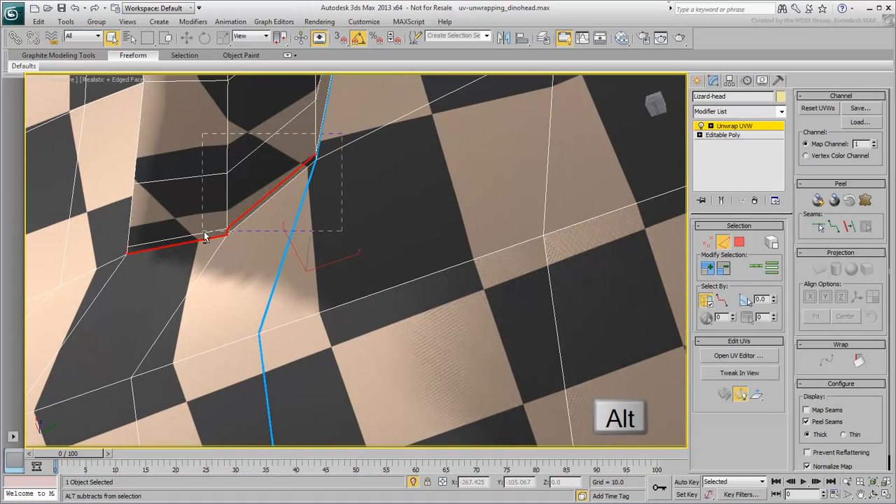
pyautogui.click(721, 301)
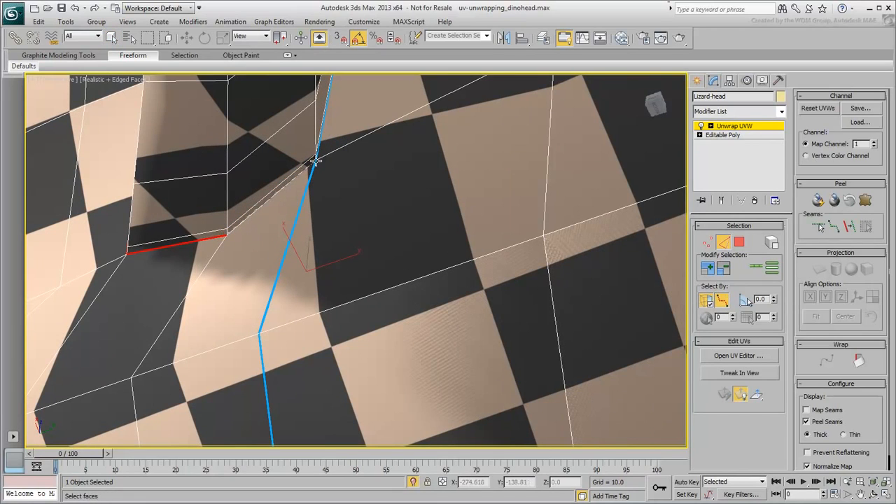
# Step: Complete the frill-base path to the neck seam, including the inner edge along the top of the head, and convert it to a peel seam
pyautogui.keyDown('alt'); pyautogui.moveTo(276, 202); pyautogui.dragTo(284, 197, button='middle'); pyautogui.keyUp('alt')
pyautogui.scroll(-5, 284, 197)
pyautogui.keyDown('alt'); pyautogui.moveTo(308, 280); pyautogui.dragTo(405, 335, button='middle'); pyautogui.keyUp('alt')
pyautogui.click(405, 334)
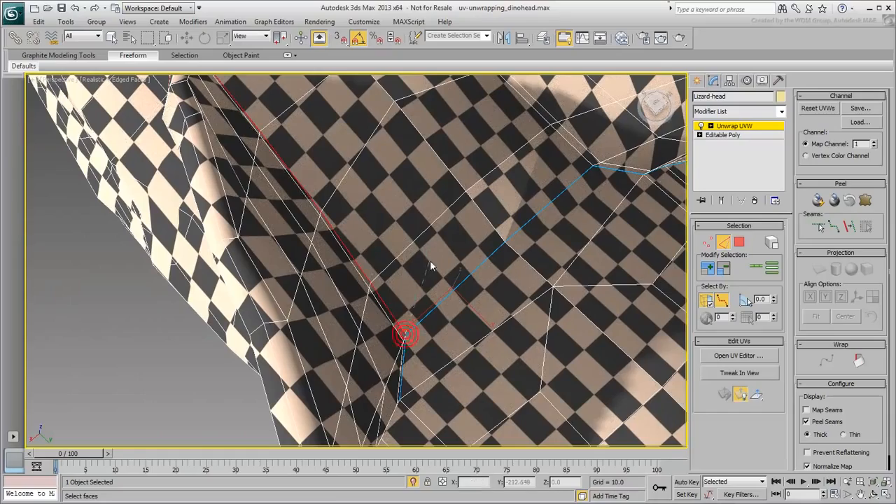
pyautogui.scroll(-5, 391, 194)
pyautogui.keyDown('alt'); pyautogui.moveTo(493, 282); pyautogui.dragTo(510, 252, button='middle'); pyautogui.keyUp('alt')
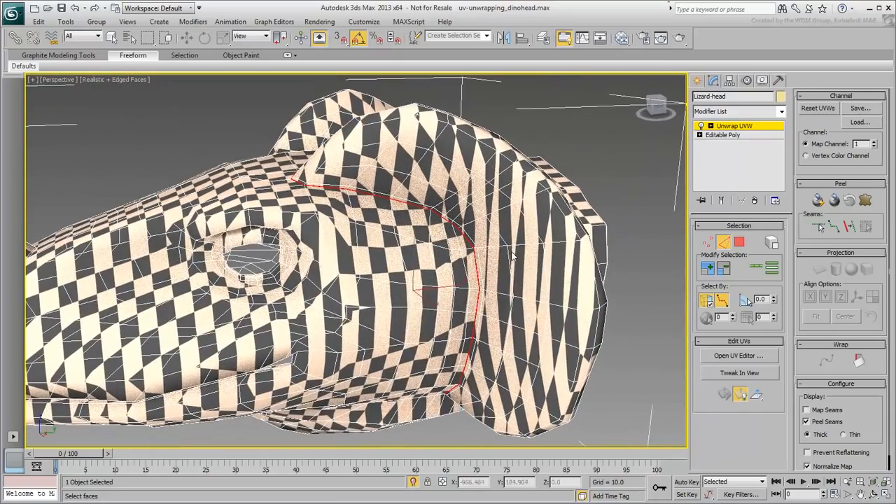
pyautogui.click(849, 227)
# Step: Select the edge path along the outer rim of the same frill, starting from its front tip, with point-to-point selection
pyautogui.keyDown('alt'); pyautogui.moveTo(411, 266); pyautogui.dragTo(292, 317, button='middle'); pyautogui.keyUp('alt')
pyautogui.keyDown('alt'); pyautogui.moveTo(369, 270); pyautogui.dragTo(499, 287, button='middle'); pyautogui.keyUp('alt')
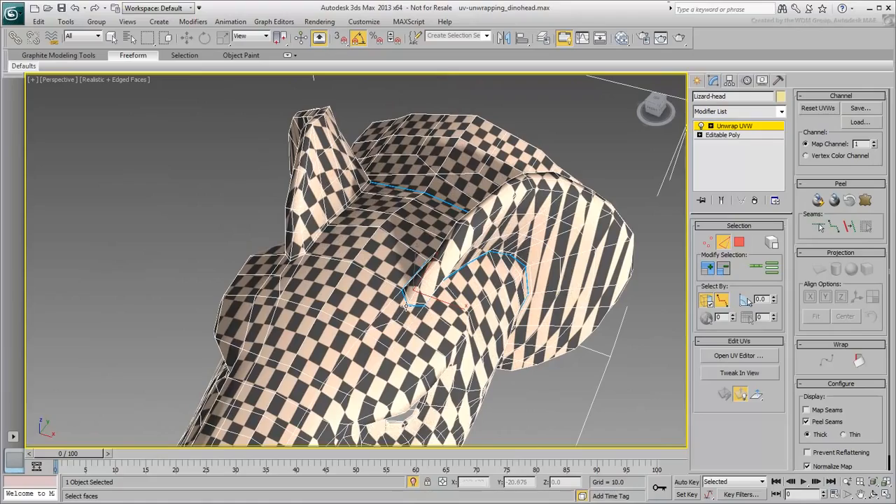
pyautogui.keyDown('alt'); pyautogui.moveTo(466, 248); pyautogui.dragTo(392, 249, button='middle'); pyautogui.keyUp('alt')
pyautogui.click(390, 233)
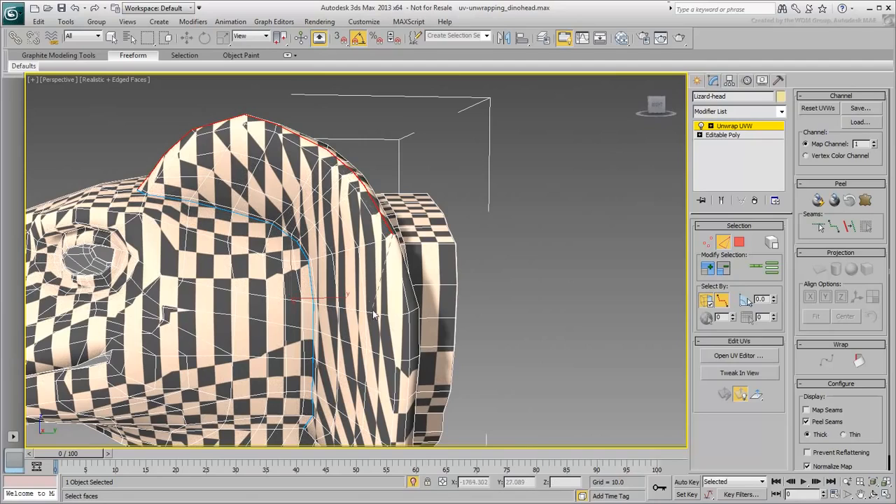
pyautogui.keyDown('alt'); pyautogui.moveTo(373, 315); pyautogui.dragTo(371, 273, button='middle'); pyautogui.keyUp('alt')
pyautogui.keyDown('alt'); pyautogui.moveTo(435, 311); pyautogui.dragTo(376, 236, button='middle'); pyautogui.keyUp('alt')
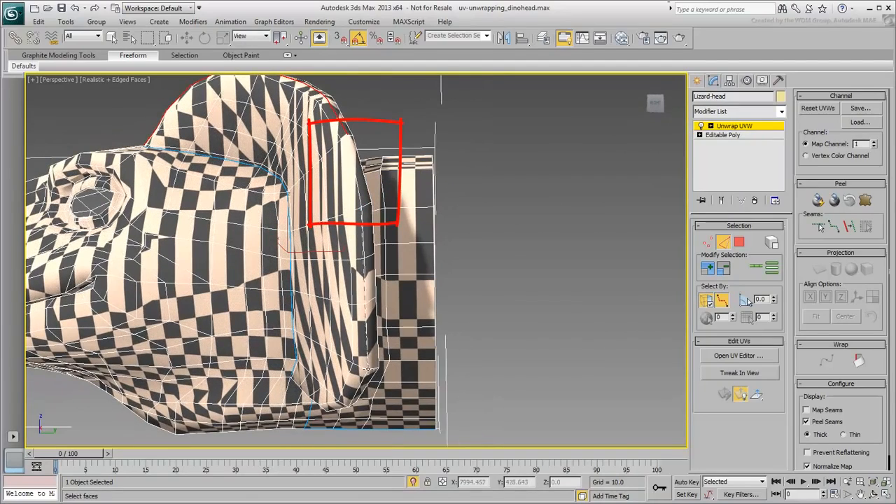
# Step: Continue the rim path down to the frill's underside at the neck seam and convert it to a peel seam
pyautogui.moveTo(365, 357)
pyautogui.keyDown('alt'); pyautogui.mouseDown(button='middle')
pyautogui.moveTo(346, 280)
pyautogui.moveTo(300, 247)
pyautogui.mouseUp(button='middle'); pyautogui.keyUp('alt')
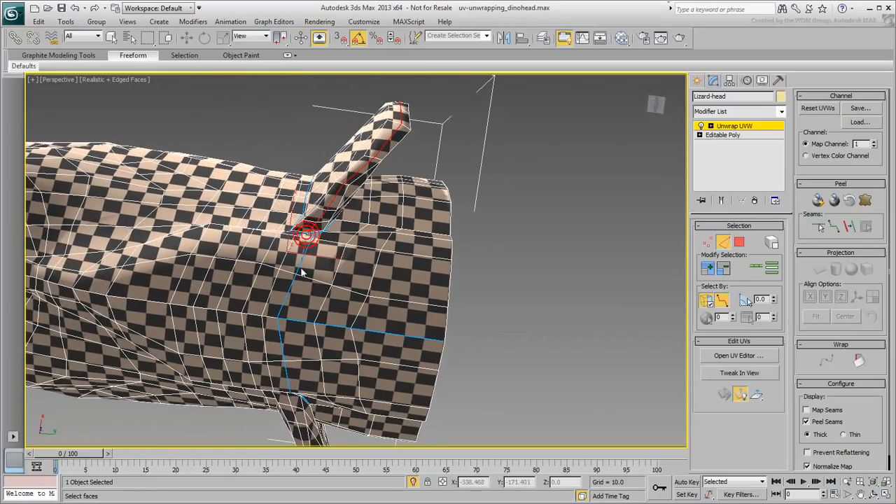
pyautogui.scroll(4, 287, 233)
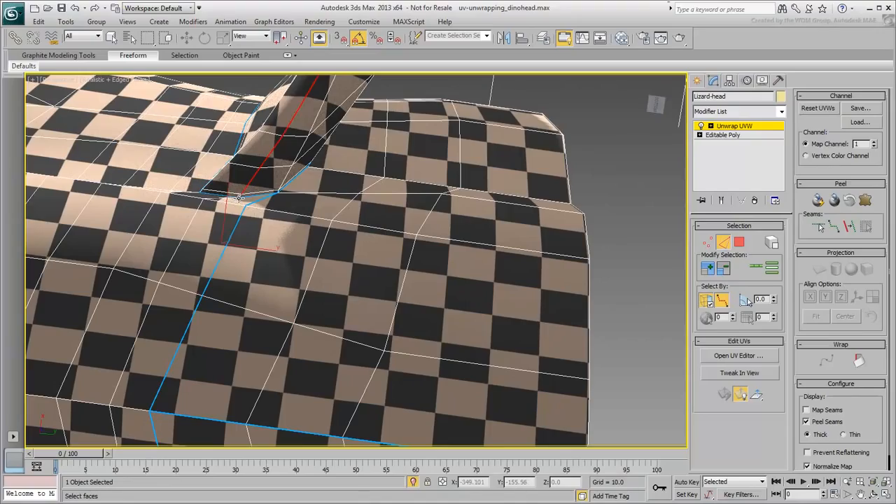
pyautogui.scroll(-8, 261, 244)
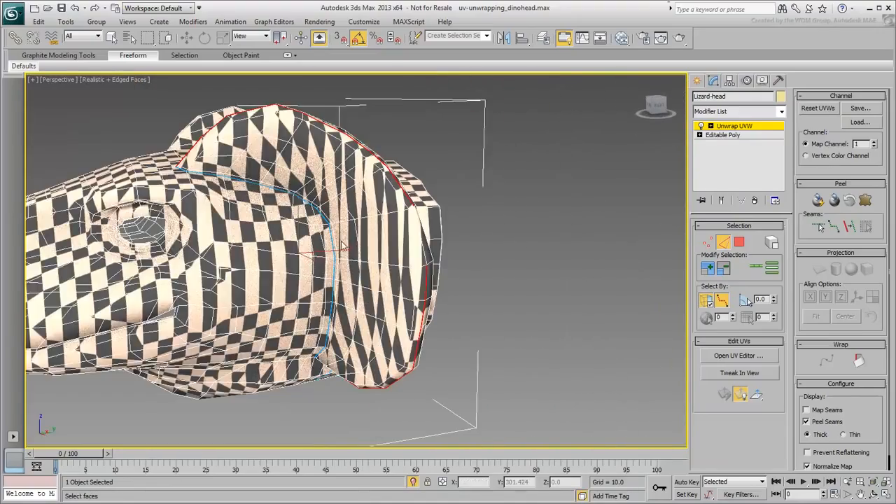
pyautogui.keyDown('alt'); pyautogui.moveTo(343, 245); pyautogui.dragTo(365, 303, button='middle'); pyautogui.keyUp('alt')
pyautogui.click(849, 231)
# Step: Select the edge path along the front base of the opposite frill, down to the neck seam
pyautogui.scroll(5, 365, 303)
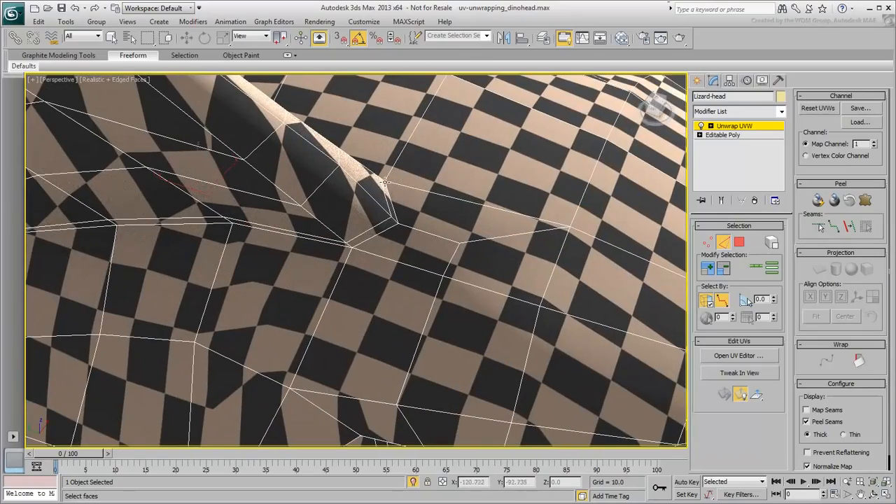
pyautogui.moveTo(308, 258); pyautogui.dragTo(269, 172, button='middle')
pyautogui.click(266, 241)
pyautogui.keyDown('alt'); pyautogui.moveTo(267, 242); pyautogui.dragTo(283, 163, button='middle'); pyautogui.keyUp('alt')
pyautogui.click(312, 246)
pyautogui.keyDown('alt'); pyautogui.moveTo(295, 288); pyautogui.dragTo(327, 209, button='middle'); pyautogui.keyUp('alt')
pyautogui.click(309, 158)
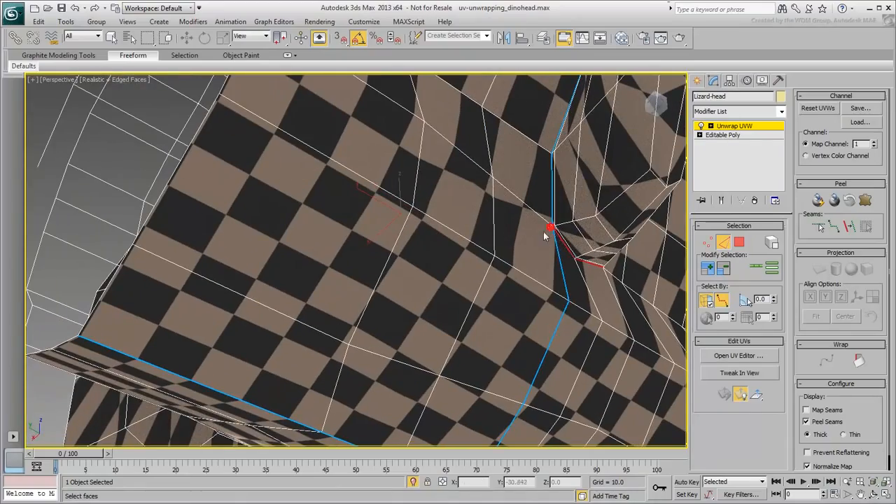
# Step: Add the inner base edges between the neck loop and the opposite frill's front tip, and convert the path to a peel seam
pyautogui.scroll(-9, 426, 262)
pyautogui.keyDown('alt'); pyautogui.moveTo(381, 266); pyautogui.dragTo(435, 300, button='middle'); pyautogui.keyUp('alt')
pyautogui.keyDown('alt'); pyautogui.moveTo(403, 227); pyautogui.dragTo(459, 258, button='middle'); pyautogui.keyUp('alt')
pyautogui.scroll(8, 402, 225)
pyautogui.keyDown('alt'); pyautogui.moveTo(356, 176); pyautogui.dragTo(327, 209, button='middle'); pyautogui.keyUp('alt')
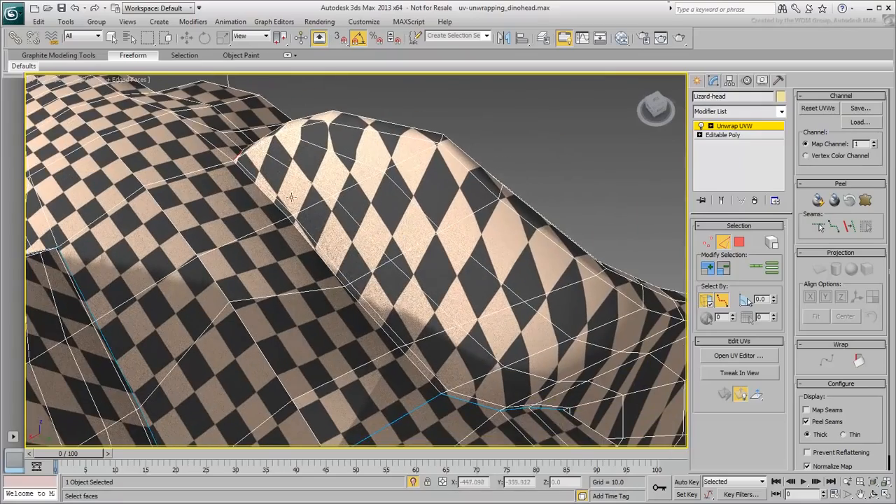
pyautogui.click(442, 394)
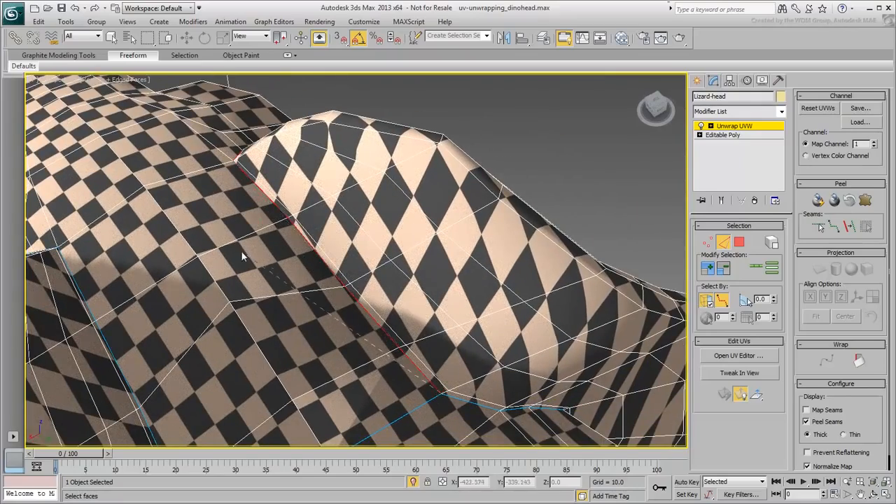
pyautogui.scroll(-6, 257, 258)
pyautogui.keyDown('alt'); pyautogui.moveTo(265, 272); pyautogui.dragTo(351, 288, button='middle'); pyautogui.keyUp('alt')
pyautogui.click(852, 233)
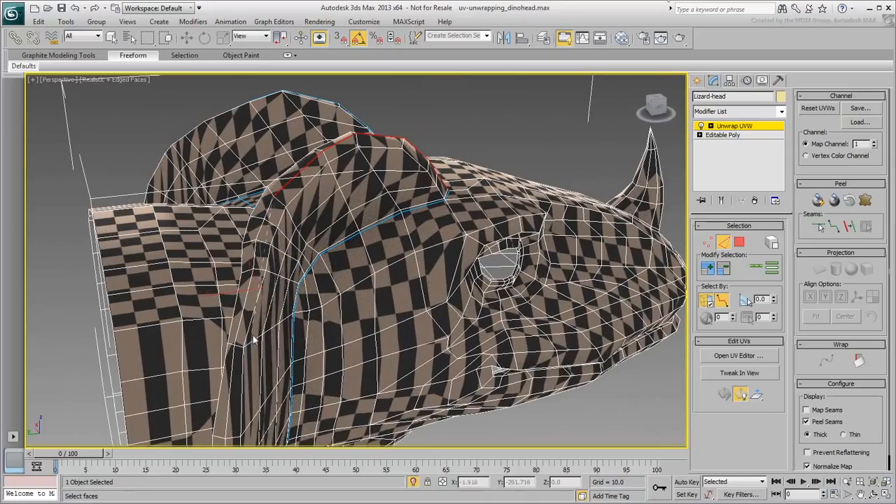
# Step: Select the outer rim edges of the opposite frill down to the neck seam and convert them to a peel seam
pyautogui.keyDown('alt'); pyautogui.moveTo(234, 346); pyautogui.dragTo(283, 183, button='middle'); pyautogui.keyUp('alt')
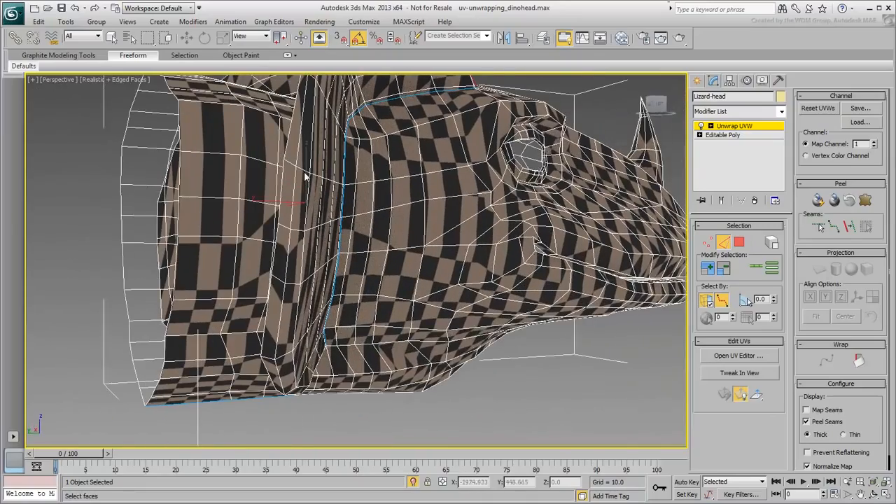
pyautogui.keyDown('alt'); pyautogui.moveTo(274, 359); pyautogui.dragTo(284, 212, button='middle'); pyautogui.keyUp('alt')
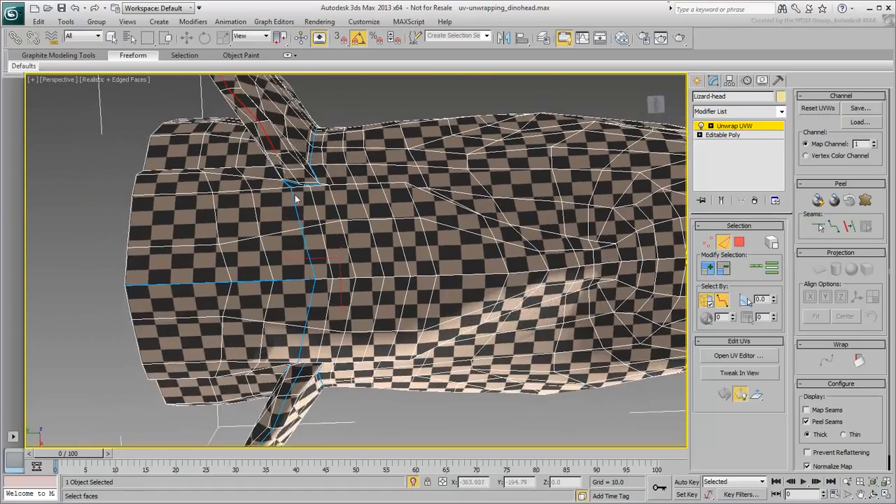
pyautogui.scroll(5, 294, 236)
pyautogui.scroll(-6, 294, 217)
pyautogui.keyDown('alt'); pyautogui.moveTo(295, 218); pyautogui.dragTo(447, 359, button='middle'); pyautogui.keyUp('alt')
pyautogui.click(847, 233)
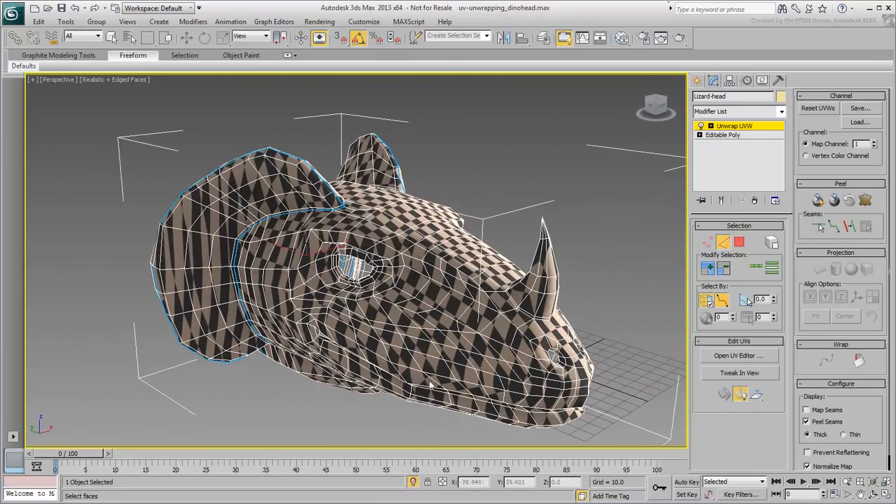
# Step: Select the edge path around the base of the nose horn with point-to-point edge selection
pyautogui.moveTo(510, 347); pyautogui.dragTo(392, 338, button='middle')
pyautogui.scroll(5, 392, 338)
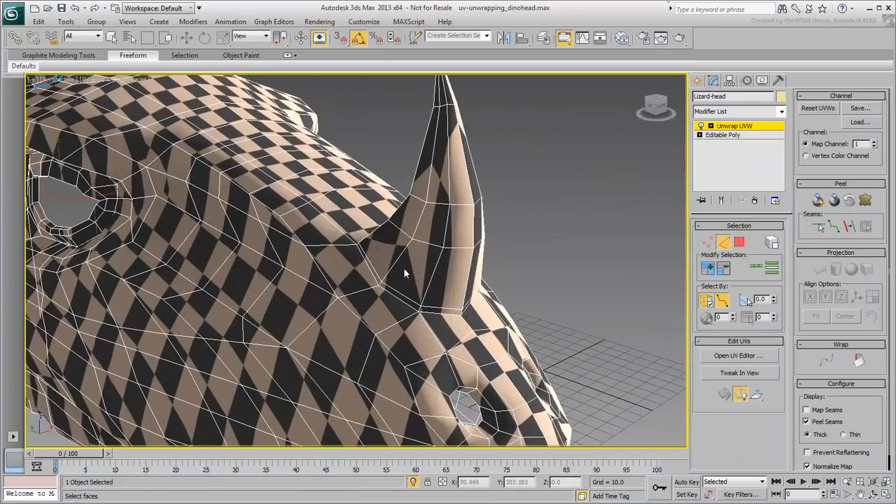
pyautogui.keyDown('alt'); pyautogui.moveTo(462, 316); pyautogui.dragTo(321, 271, button='middle'); pyautogui.keyUp('alt')
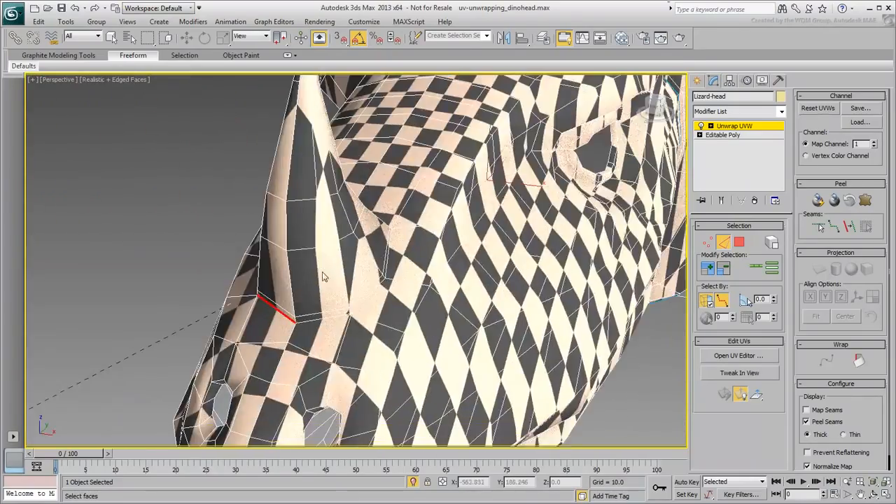
pyautogui.click(386, 280)
pyautogui.click(392, 228)
pyautogui.keyDown('alt'); pyautogui.moveTo(437, 281); pyautogui.dragTo(301, 245, button='middle'); pyautogui.keyUp('alt')
pyautogui.scroll(5, 272, 235)
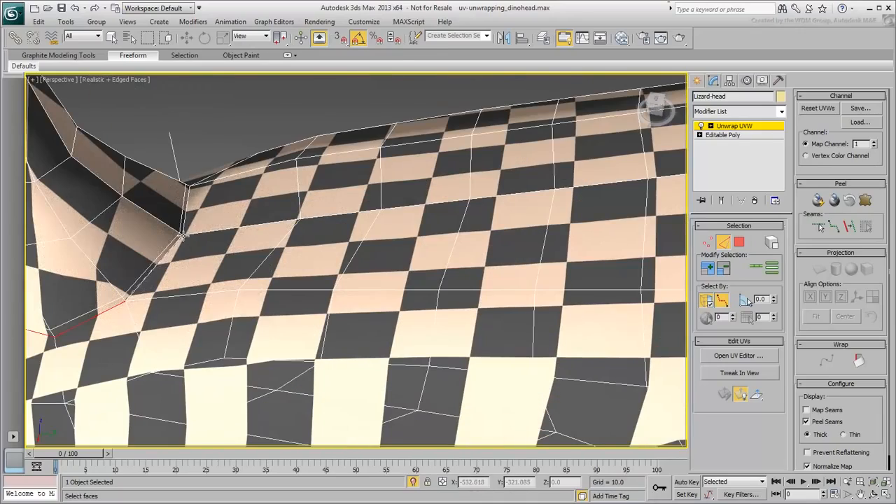
# Step: Convert the horn's base edges to a peel seam and add another seam up the back of the horn to its tip
pyautogui.scroll(-3, 208, 252)
pyautogui.keyDown('alt'); pyautogui.moveTo(343, 281); pyautogui.dragTo(351, 265, button='middle'); pyautogui.keyUp('alt')
pyautogui.scroll(-3, 325, 259)
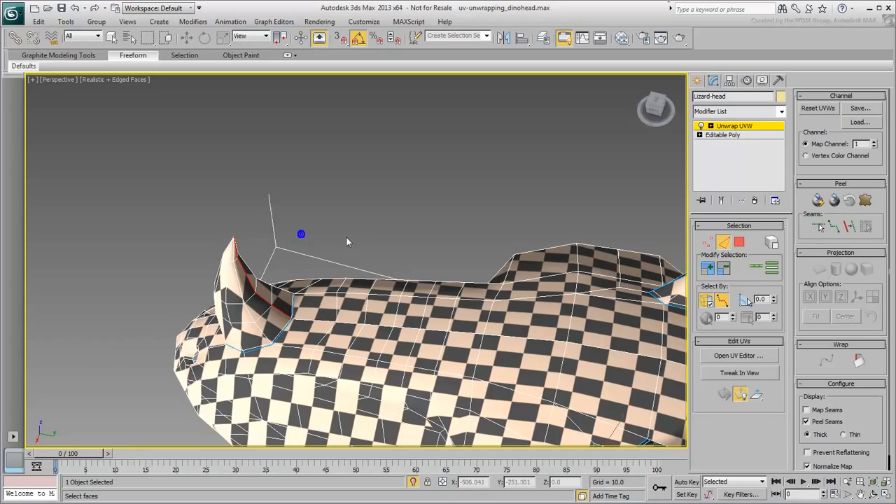
pyautogui.click(851, 229)
pyautogui.scroll(5, 287, 299)
pyautogui.scroll(-4, 287, 299)
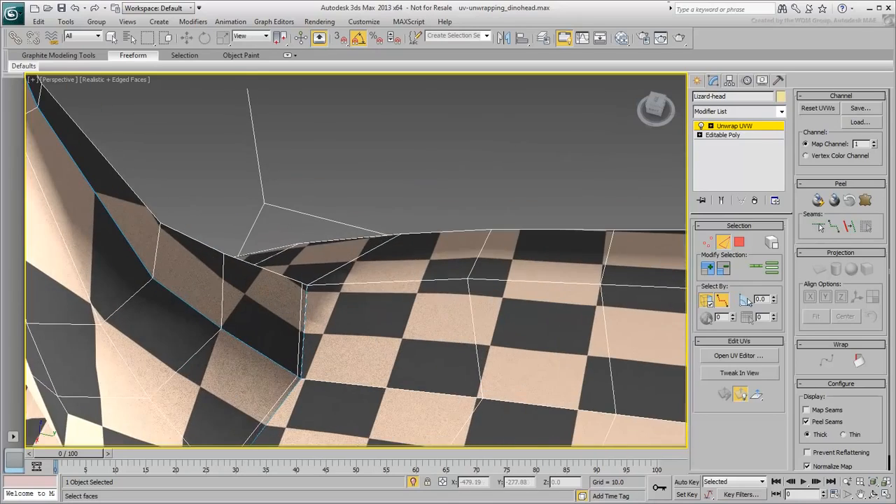
# Step: Select the edge path from the corner of the mouth back to the frill-base seam with point-to-point edge selection
pyautogui.scroll(-1, 308, 311)
pyautogui.scroll(-4, 320, 317)
pyautogui.keyDown('alt'); pyautogui.moveTo(320, 317); pyautogui.dragTo(408, 318, button='middle'); pyautogui.keyUp('alt')
pyautogui.moveTo(385, 371); pyautogui.dragTo(397, 317, button='middle')
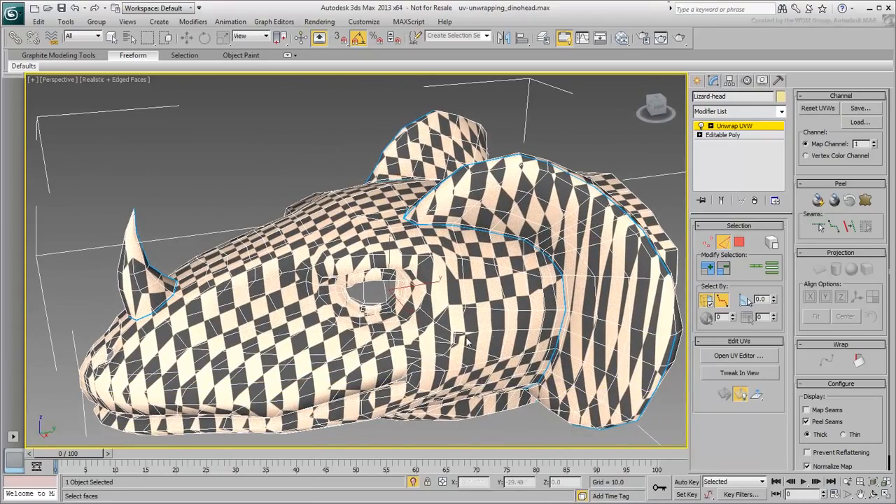
pyautogui.moveTo(492, 335); pyautogui.dragTo(486, 254, button='middle')
pyautogui.keyDown('alt'); pyautogui.moveTo(420, 314); pyautogui.dragTo(398, 319, button='middle'); pyautogui.keyUp('alt')
pyautogui.scroll(6, 407, 321)
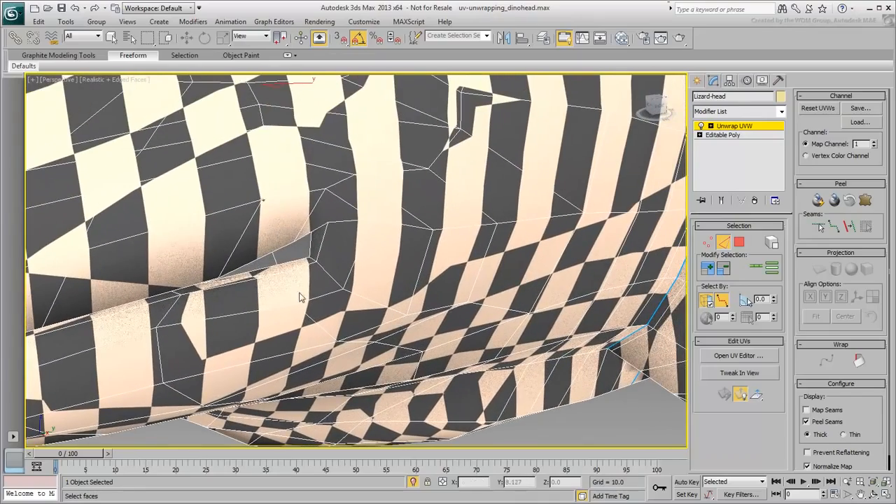
pyautogui.click(315, 264)
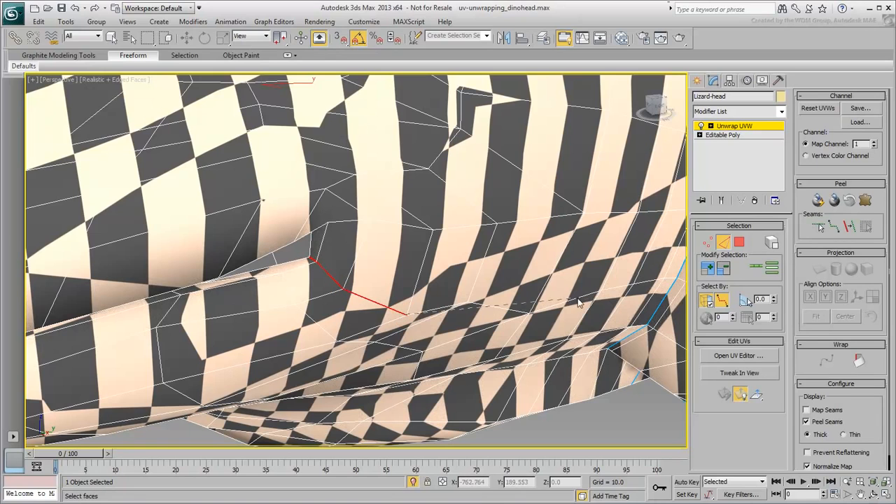
pyautogui.click(528, 313)
pyautogui.click(677, 279)
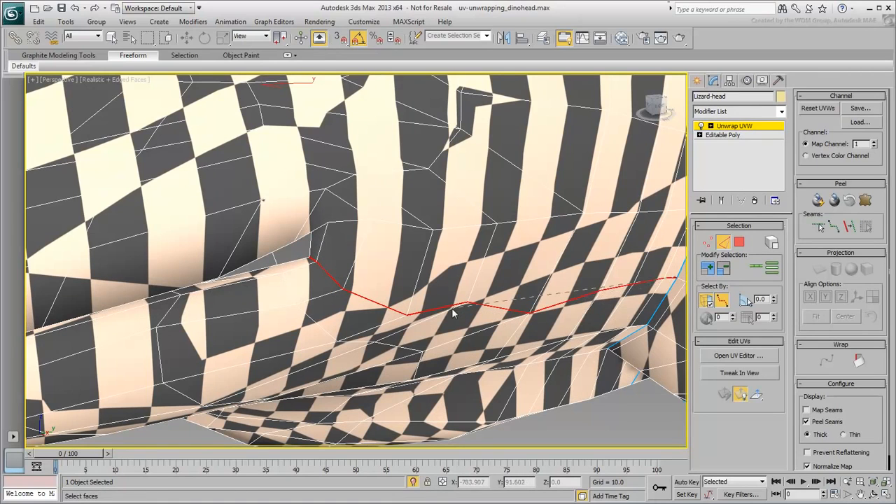
# Step: Check the mouth-corner path with edged faces and wireframe toggled, and convert it to a peel seam
pyautogui.moveTo(458, 312); pyautogui.dragTo(439, 316, button='middle')
pyautogui.keyDown('alt'); pyautogui.moveTo(343, 333); pyautogui.dragTo(386, 314, button='middle'); pyautogui.keyUp('alt')
pyautogui.press('F4')
pyautogui.press('F4')
pyautogui.press('F3')
pyautogui.press('F3')
pyautogui.click(848, 227)
# Step: Select the matching edge path from the mouth corner to the frill seam on the opposite side and check it in wireframe
pyautogui.scroll(-5, 430, 310)
pyautogui.keyDown('alt'); pyautogui.moveTo(308, 308); pyautogui.dragTo(455, 304, button='middle'); pyautogui.keyUp('alt')
pyautogui.moveTo(271, 261); pyautogui.dragTo(291, 275, button='middle')
pyautogui.scroll(5, 292, 276)
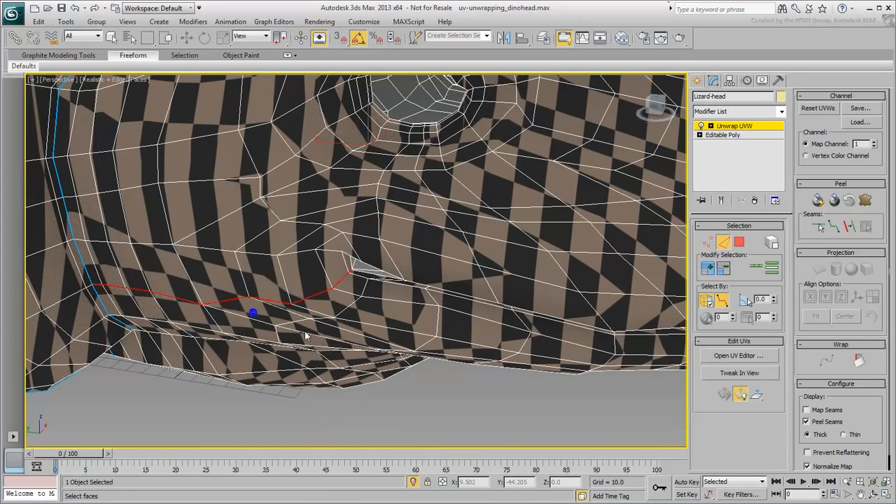
pyautogui.press('F3')
pyautogui.moveTo(330, 346)
pyautogui.keyDown('alt'); pyautogui.mouseDown(button='middle')
pyautogui.moveTo(242, 350)
pyautogui.moveTo(330, 355)
pyautogui.moveTo(357, 346)
pyautogui.mouseUp(button='middle'); pyautogui.keyUp('alt')
pyautogui.press('F3')
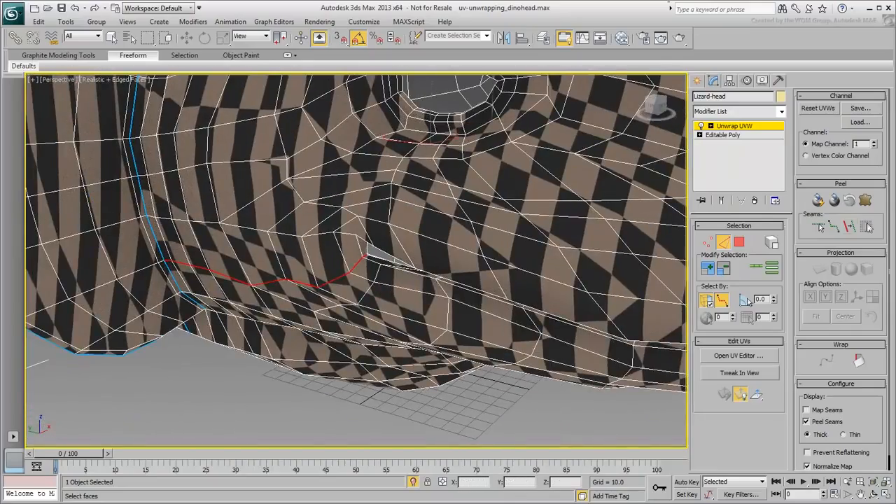
# Step: Turn off the edged faces display and view the whole head with its peel seams
pyautogui.scroll(-10, 368, 289)
pyautogui.keyDown('alt'); pyautogui.moveTo(353, 282); pyautogui.dragTo(317, 283, button='middle'); pyautogui.keyUp('alt')
pyautogui.press('F4')
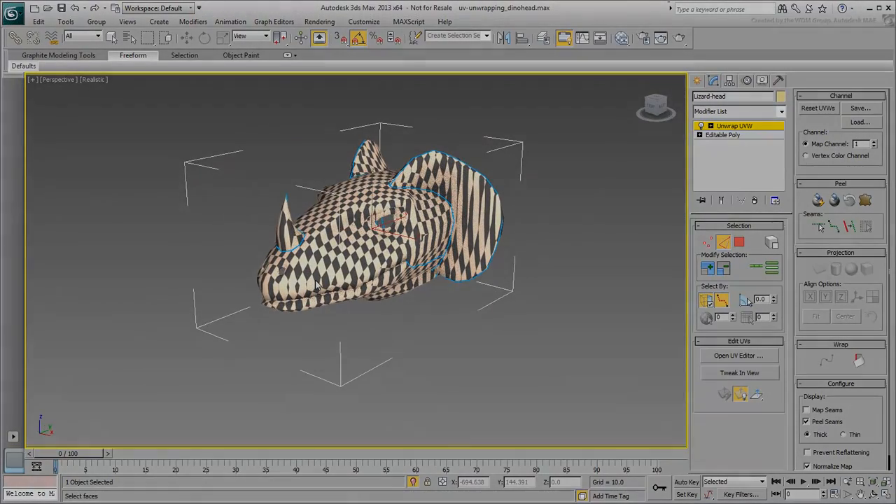